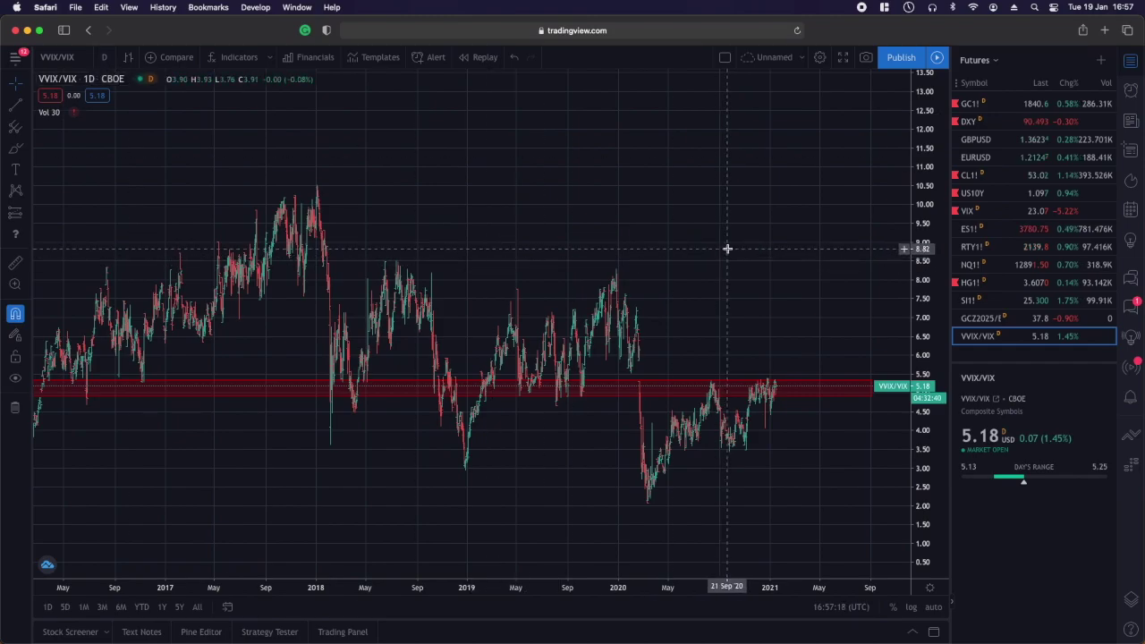
- Select VIX in the watchlist to replace the VVIX/VIX ratio chart
{"action": "left_click", "coordinate": [999, 217]}
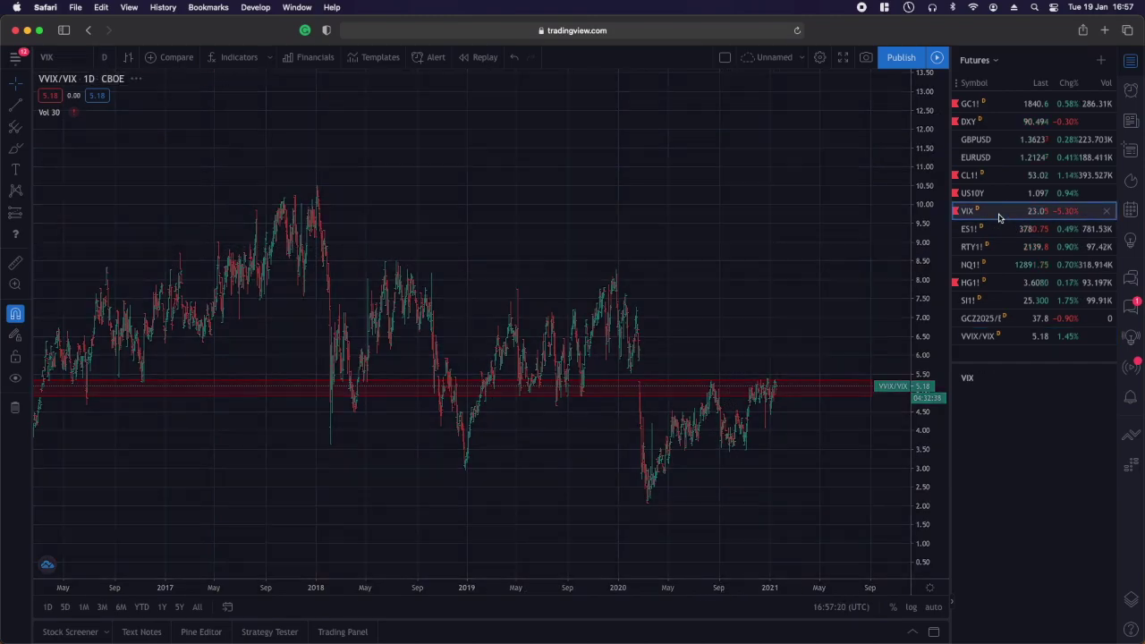
- Rescale and pan the daily VIX chart to frame the March 2020 spike
{"action": "scroll", "coordinate": [805, 237], "scroll_direction": "up", "scroll_amount": 5}
{"action": "scroll", "coordinate": [799, 242], "scroll_direction": "up", "scroll_amount": 2}
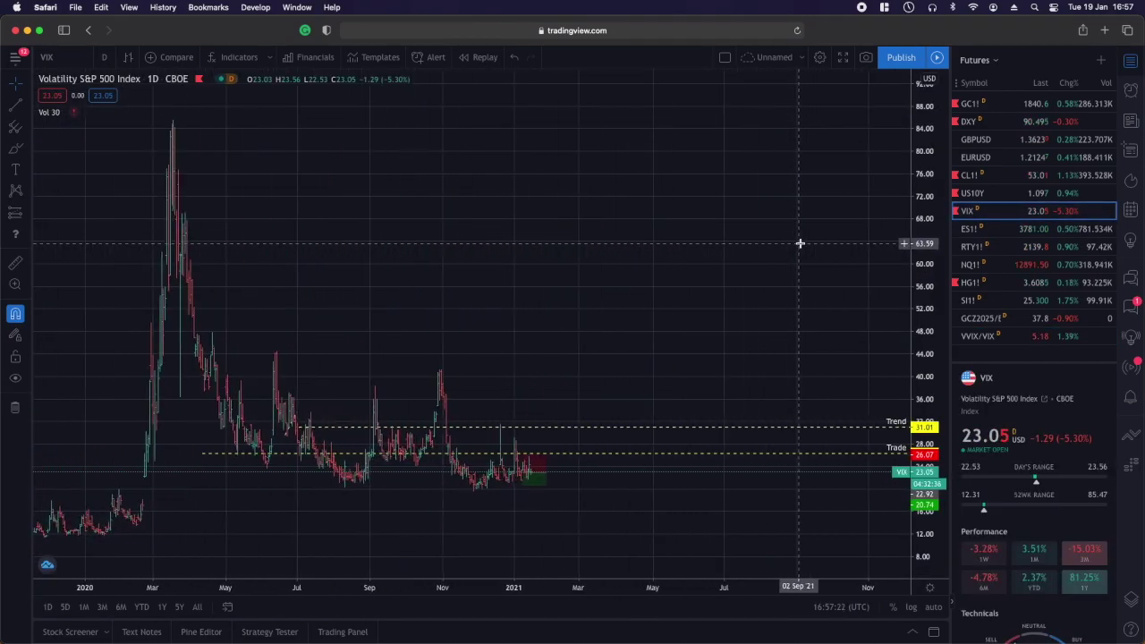
{"action": "left_click_drag", "start_coordinate": [695, 223], "coordinate": [937, 290]}
{"action": "scroll", "coordinate": [743, 248], "scroll_direction": "left", "scroll_amount": 5}
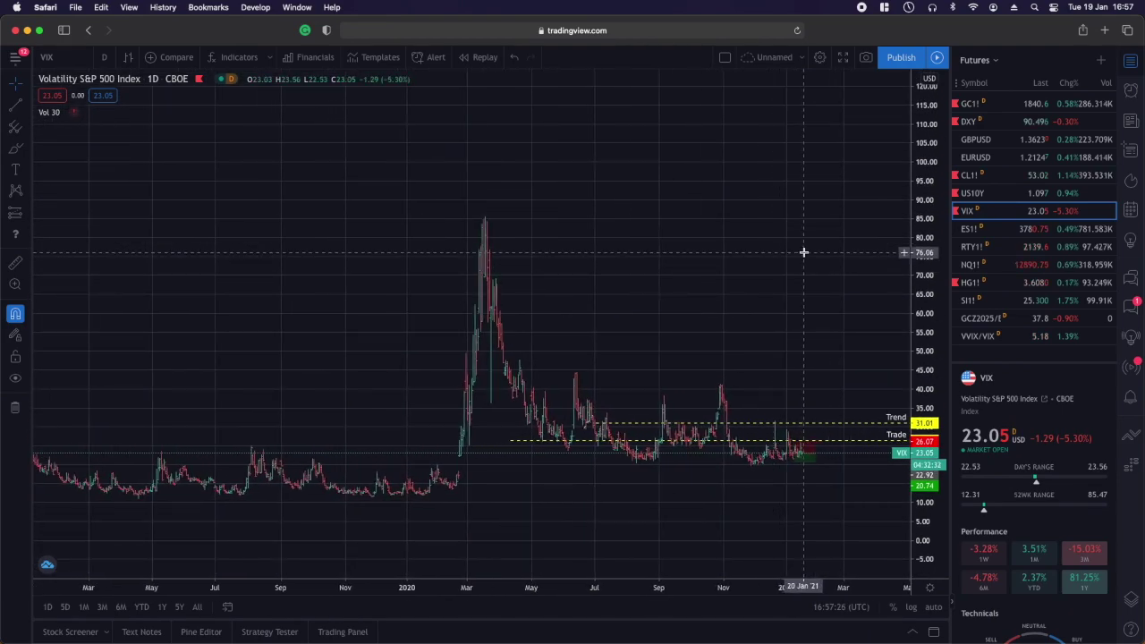
{"action": "left_click_drag", "start_coordinate": [849, 310], "coordinate": [800, 247]}
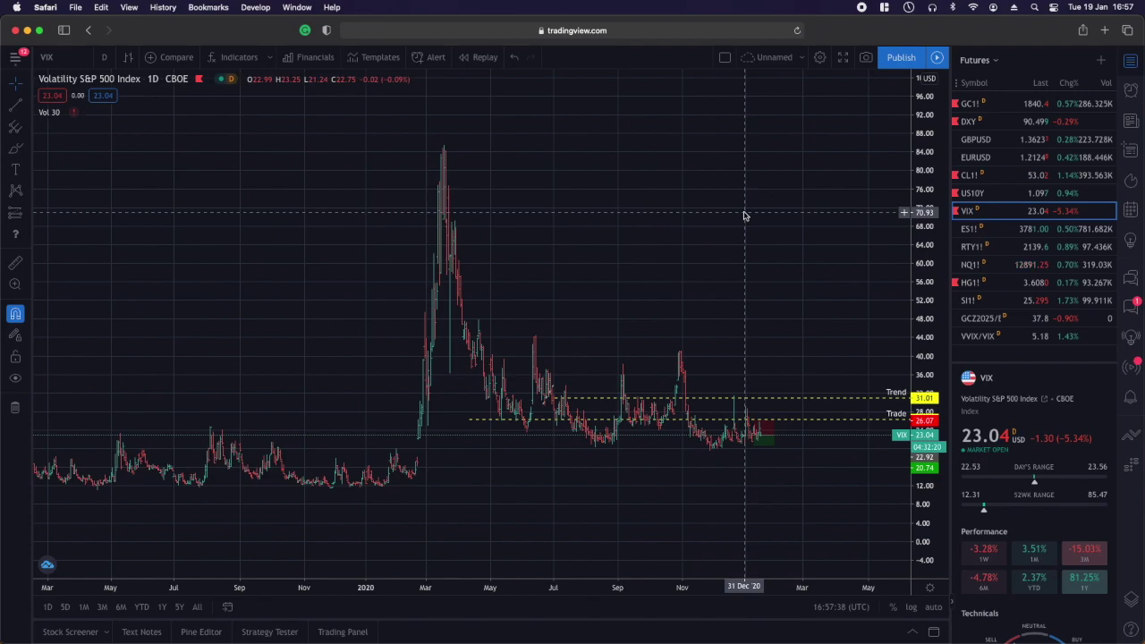
- Load the VVIX chart and rescale it, then switch to RVX
{"action": "type", "text": "VVIX"}
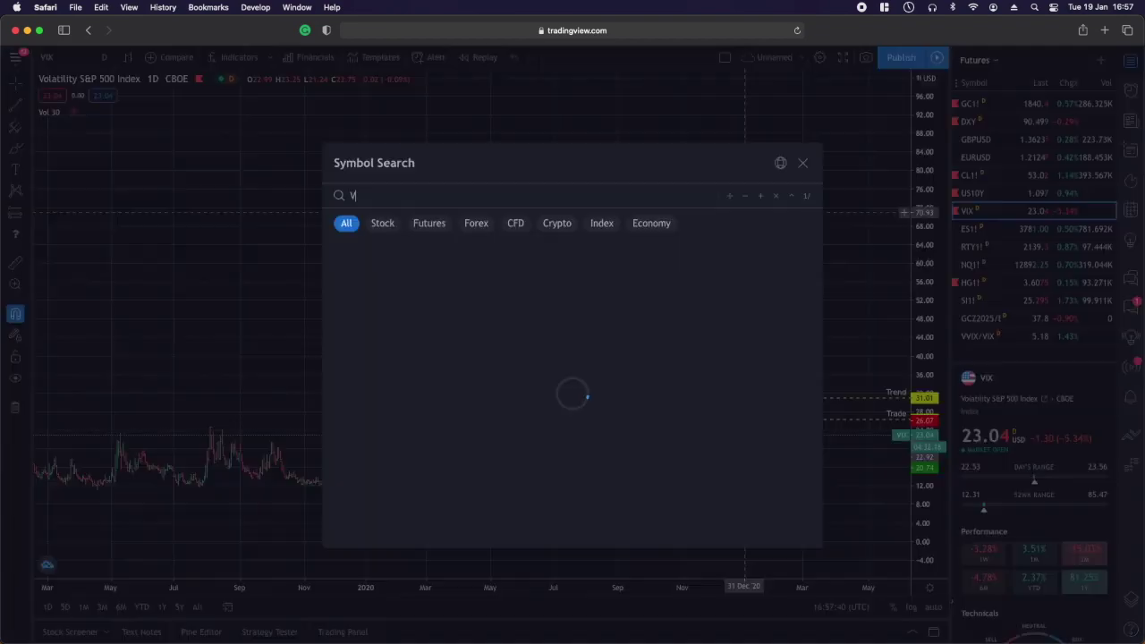
{"action": "key", "text": "Return"}
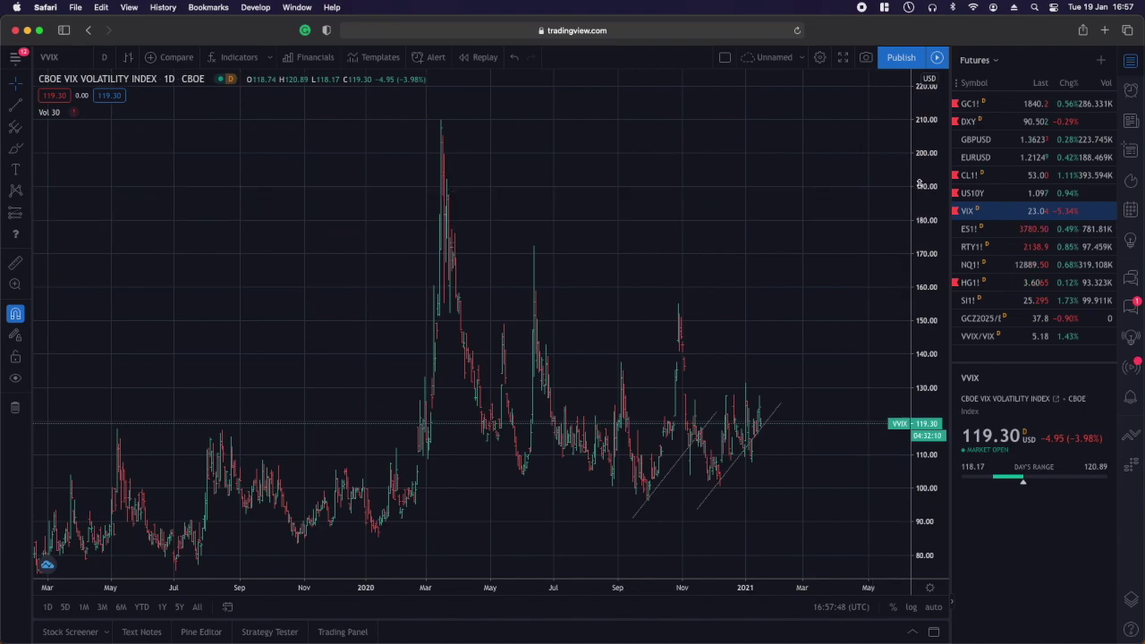
{"action": "scroll", "coordinate": [863, 277], "scroll_direction": "right", "scroll_amount": 1}
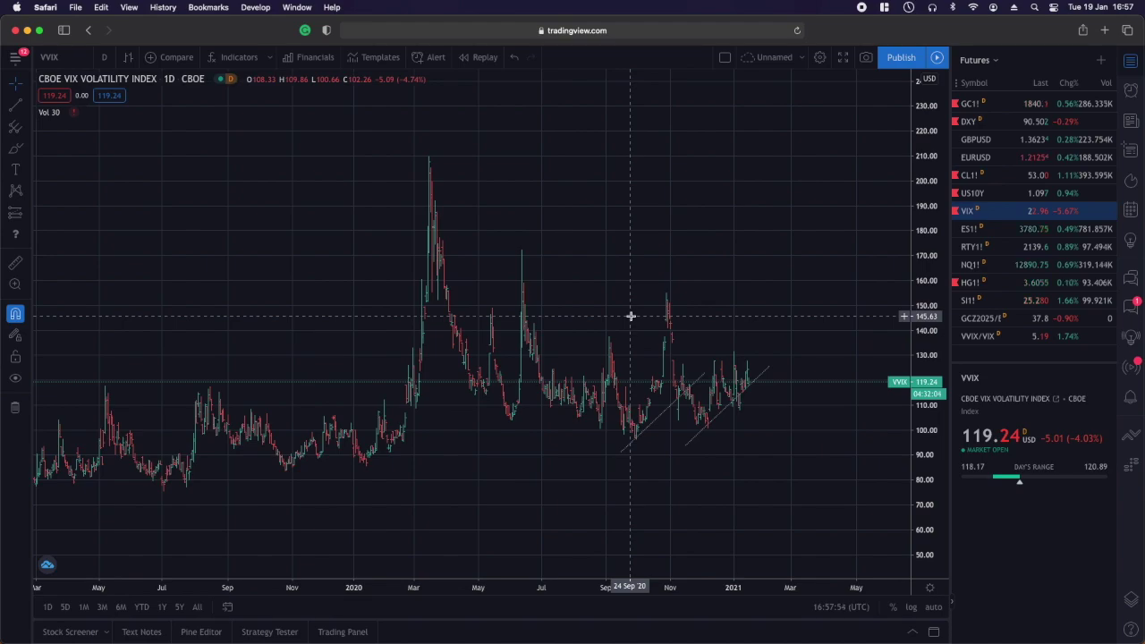
{"action": "type", "text": "RVX"}
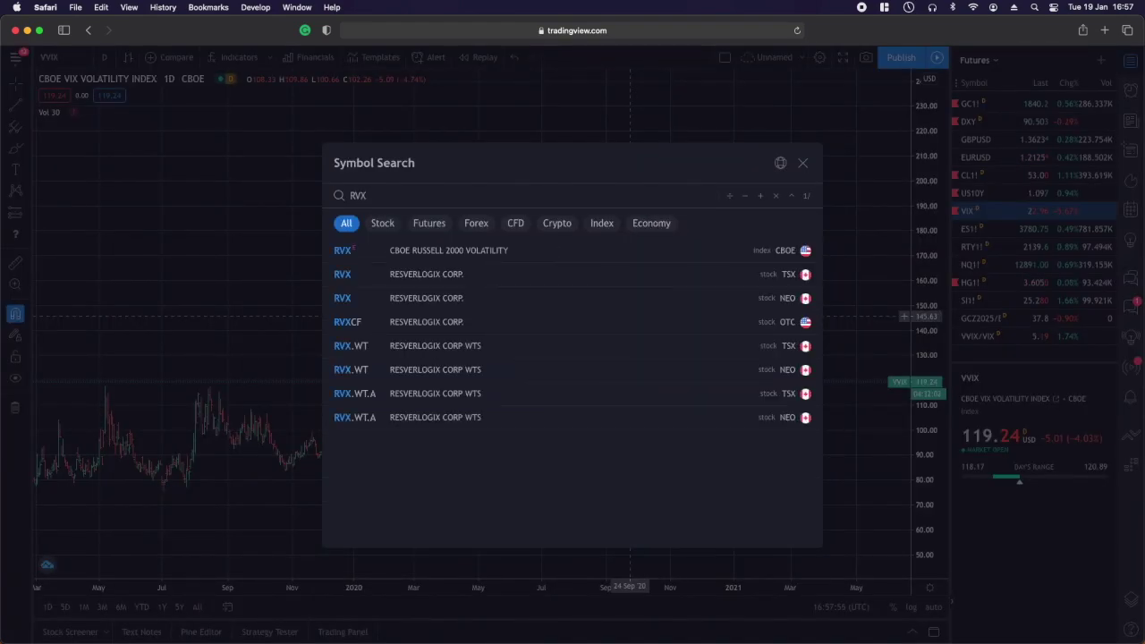
{"action": "key", "text": "Return"}
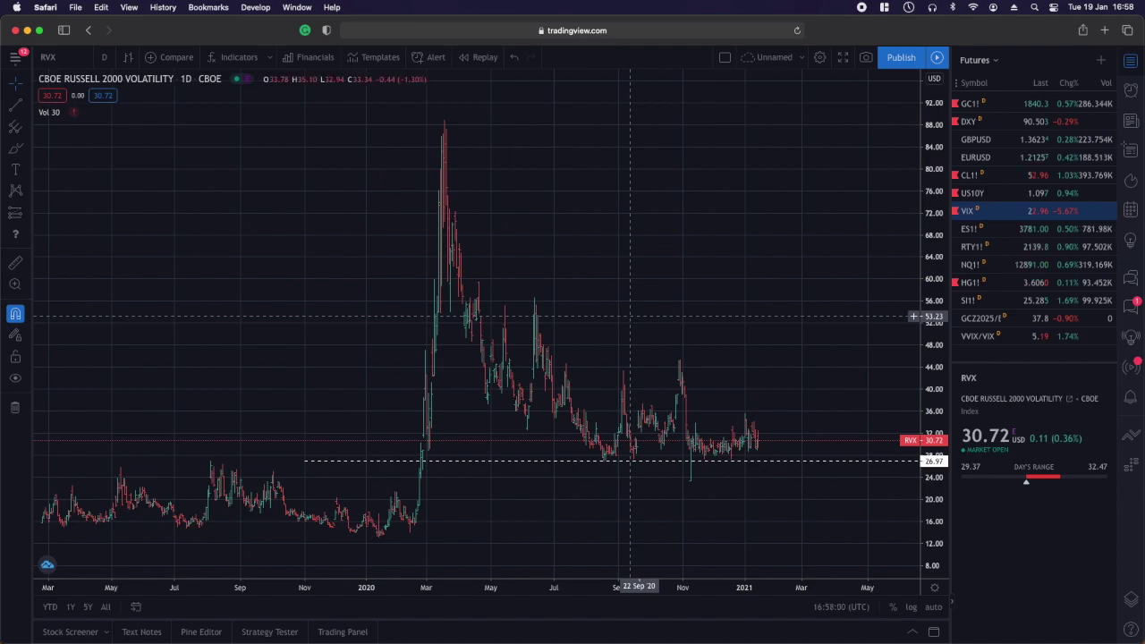
- Chart VXN, then the GVZ gold volatility index
{"action": "type", "text": "VXN"}
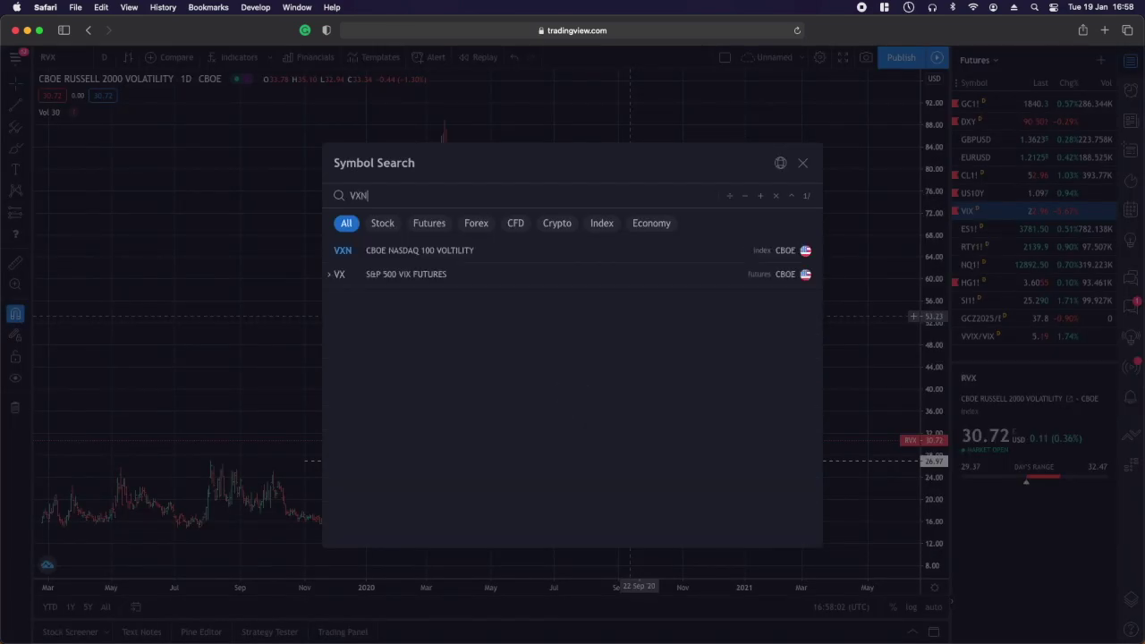
{"action": "key", "text": "Return"}
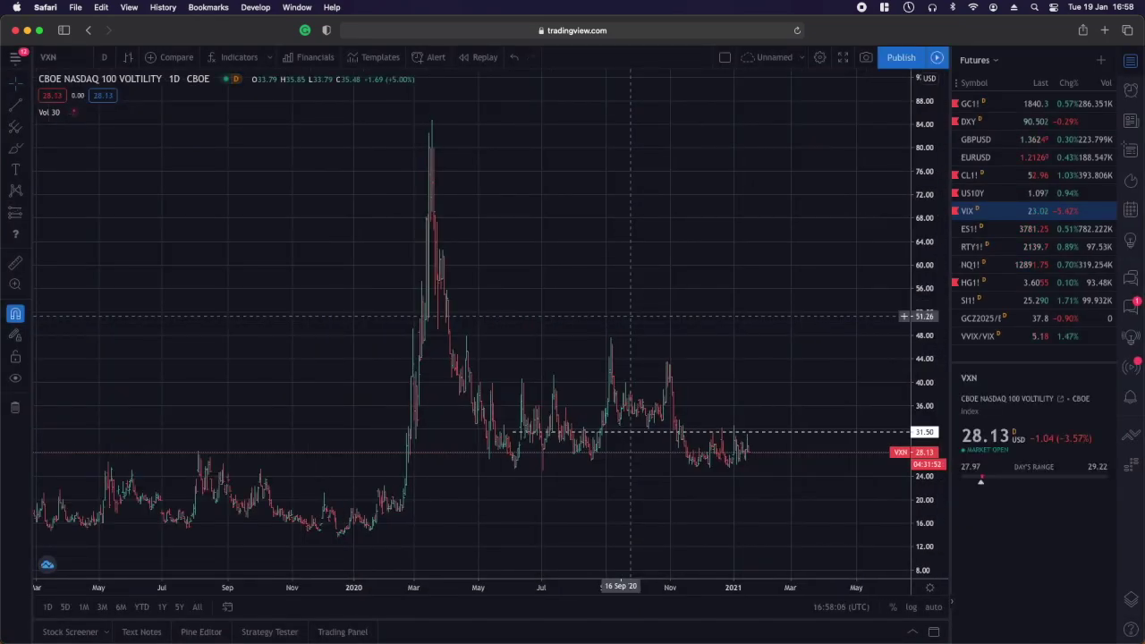
{"action": "type", "text": "GVZ"}
{"action": "key", "text": "Return"}
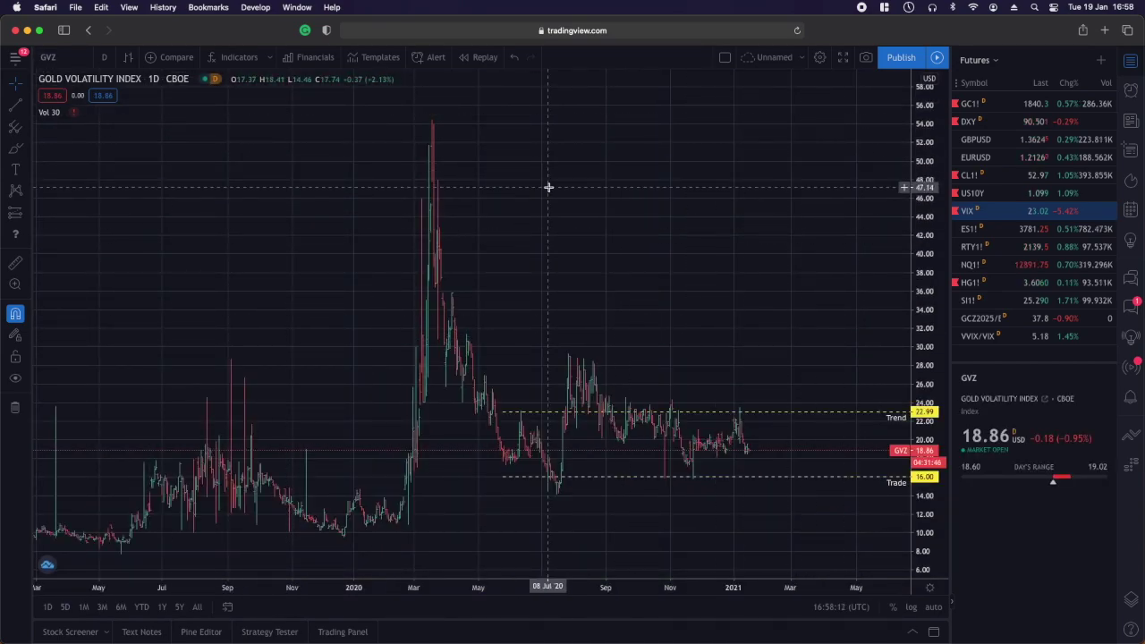
- Switch the chart to the CBOE:OVX crude oil volatility match
{"action": "type", "text": "OVX"}
{"action": "key", "text": "Down"}
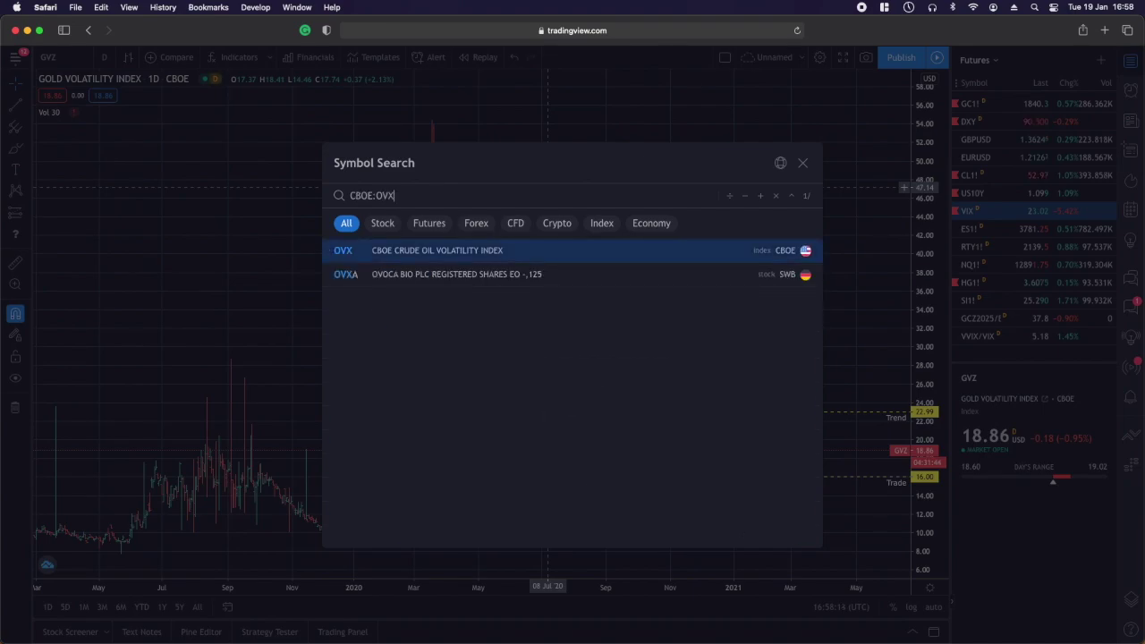
{"action": "key", "text": "Return"}
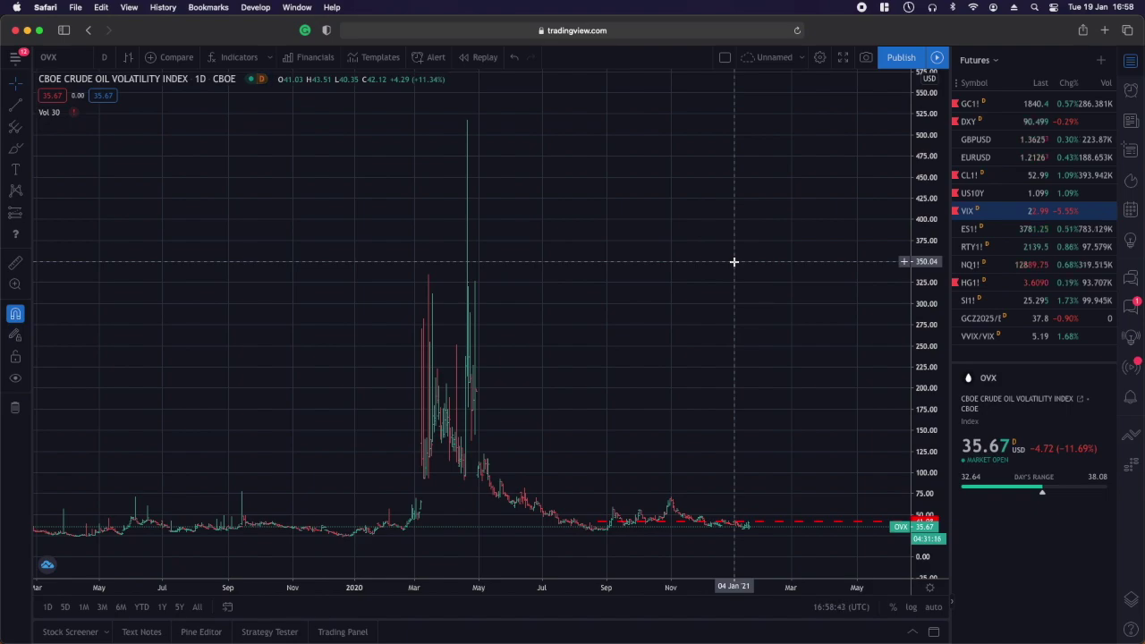
- Load VXGDX, then switch to the CBOE:VXAPL match from symbol search
{"action": "type", "text": "VXGDX"}
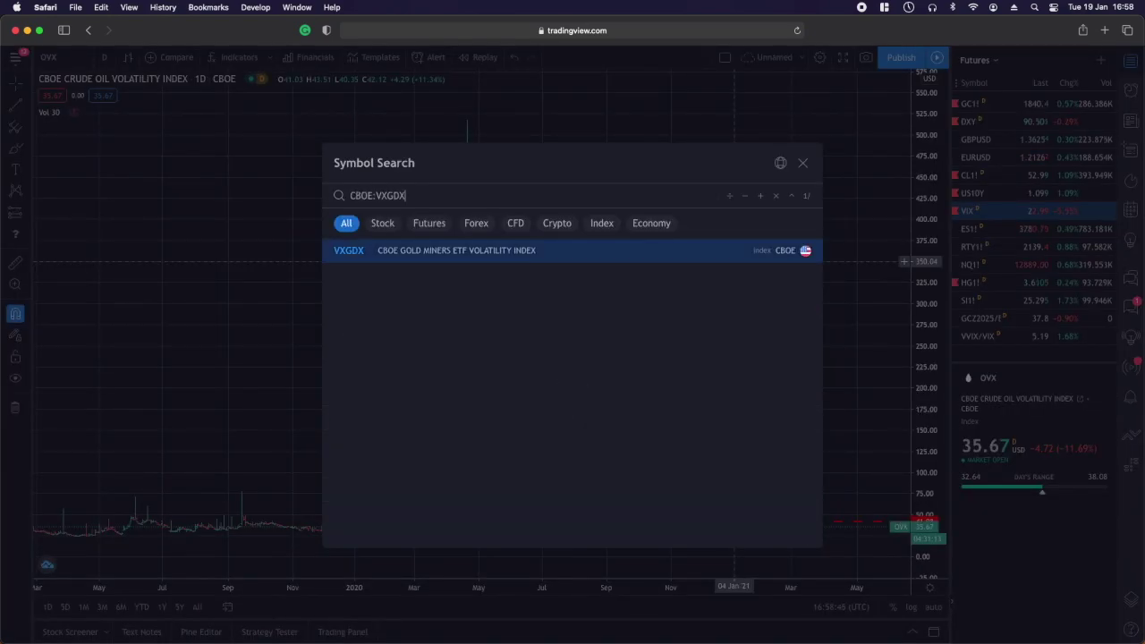
{"action": "key", "text": "Return"}
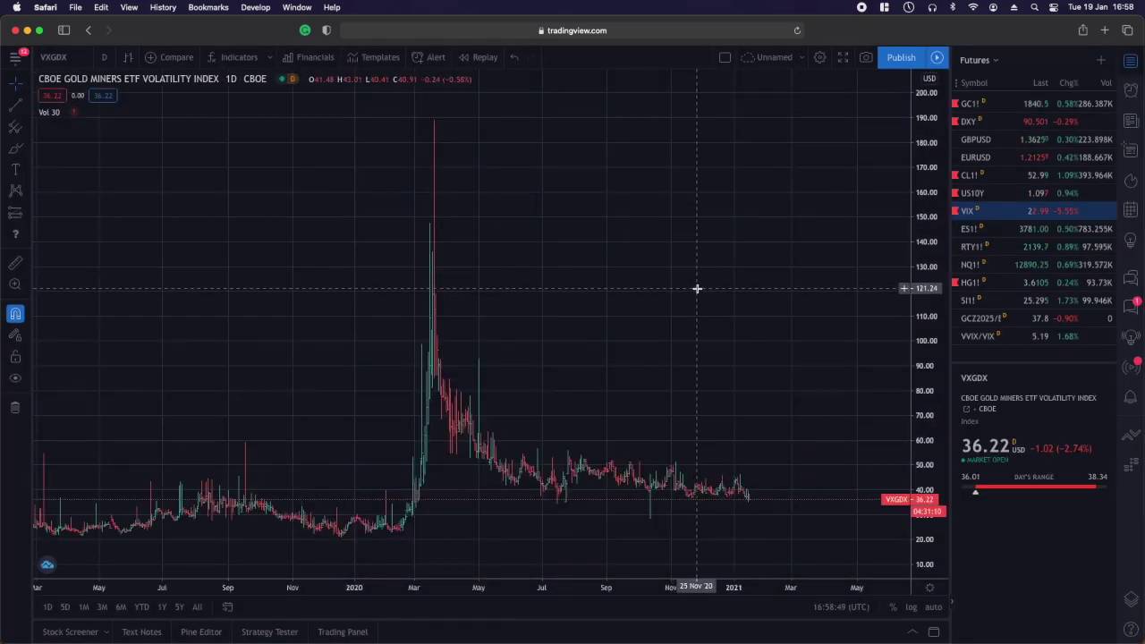
{"action": "type", "text": "VXAPL"}
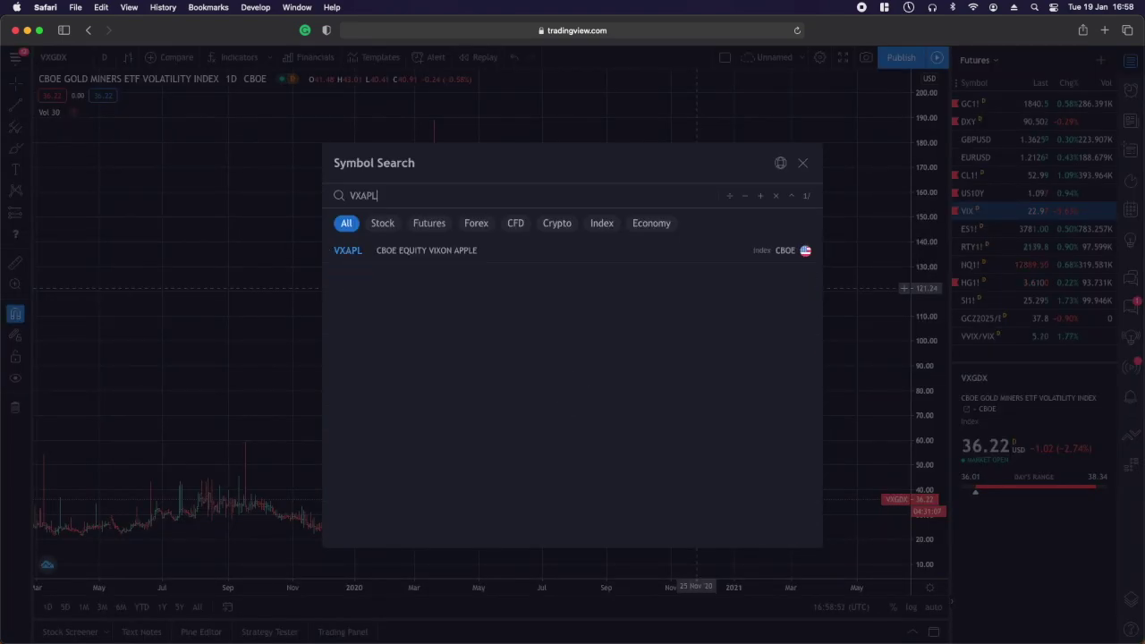
{"action": "key", "text": "Down"}
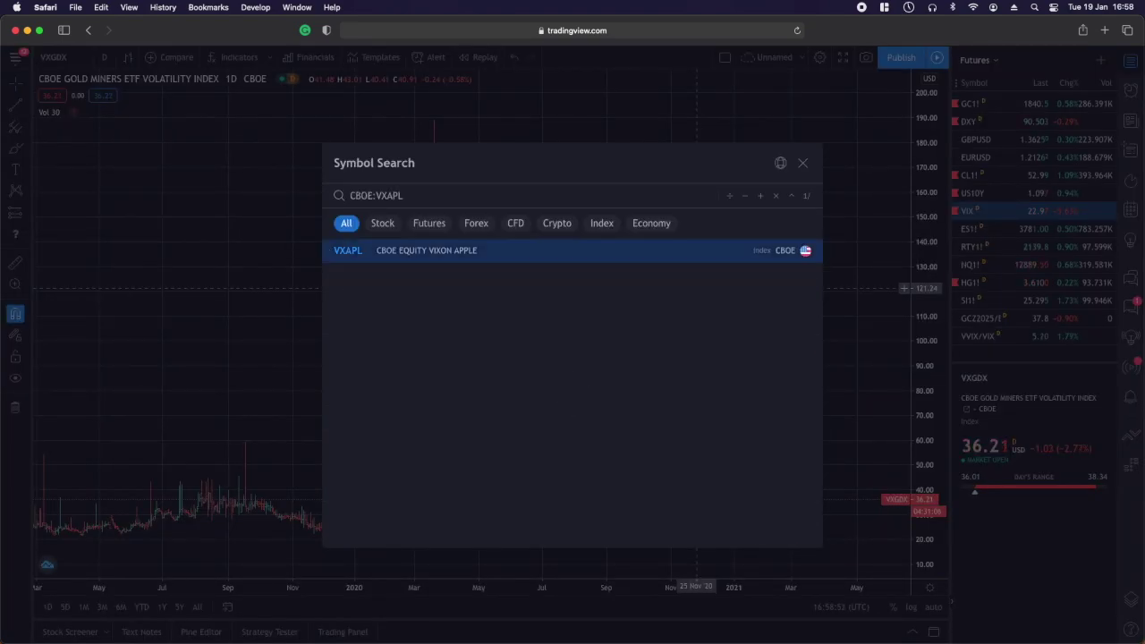
{"action": "key", "text": "Return"}
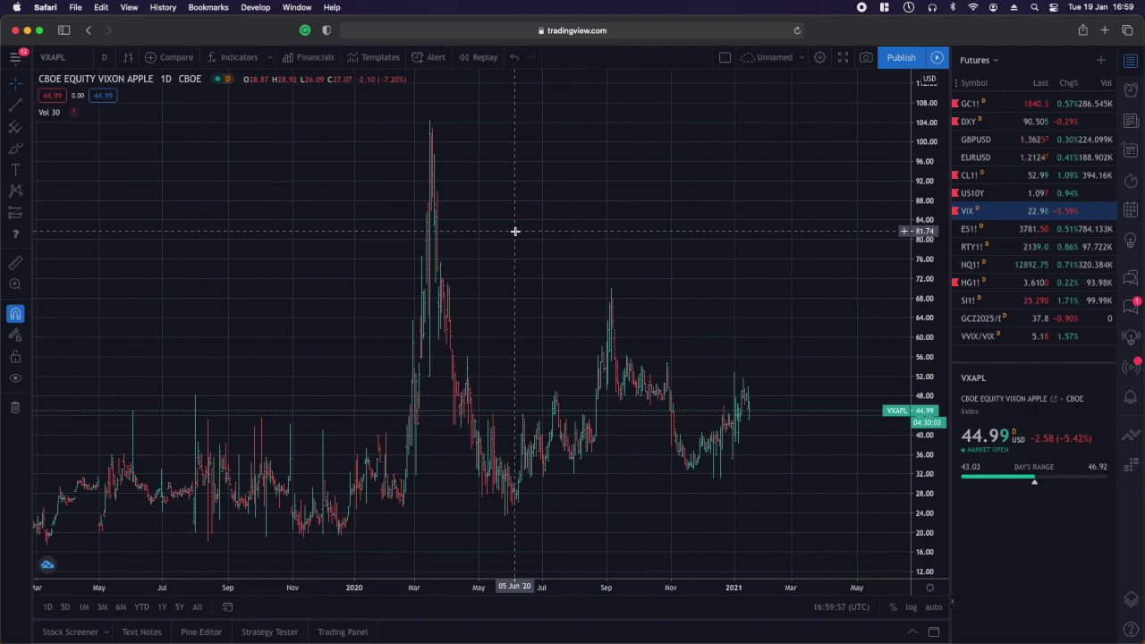
{"action": "type", "text": "VX"}
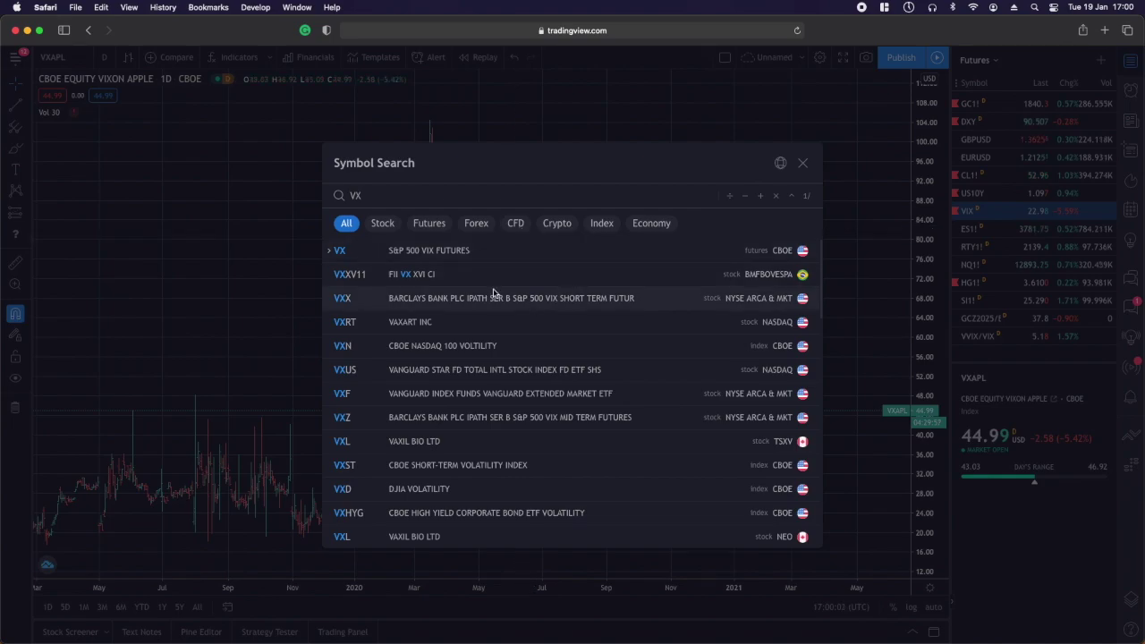
{"action": "scroll", "coordinate": [368, 384], "scroll_direction": "down", "scroll_amount": 1}
{"action": "scroll", "coordinate": [368, 385], "scroll_direction": "down", "scroll_amount": 5}
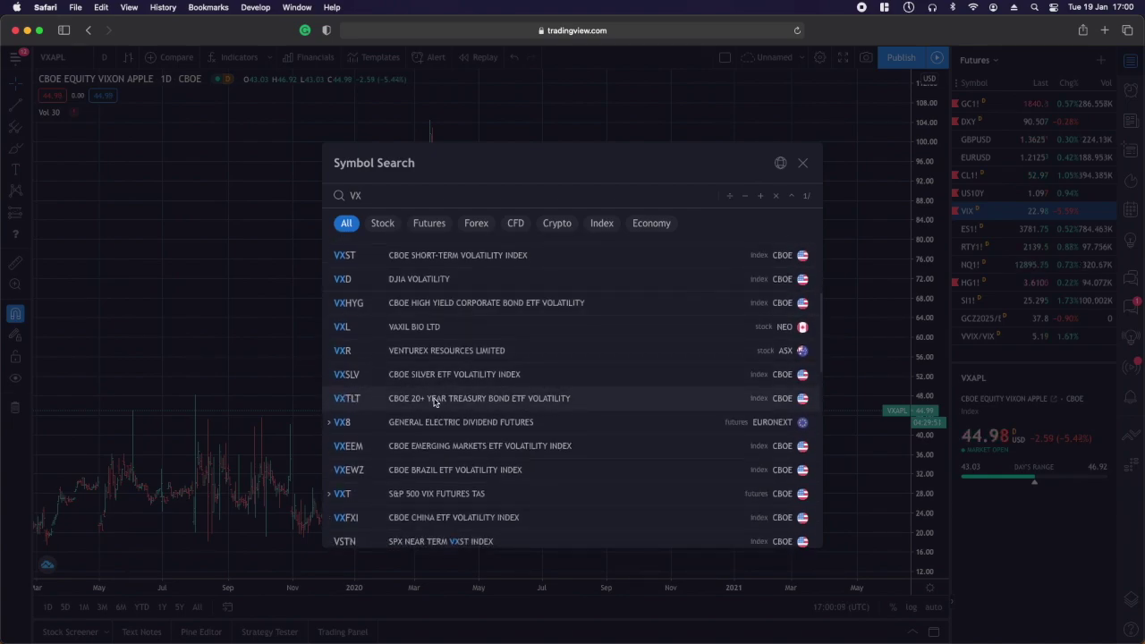
{"action": "scroll", "coordinate": [359, 449], "scroll_direction": "down", "scroll_amount": 3}
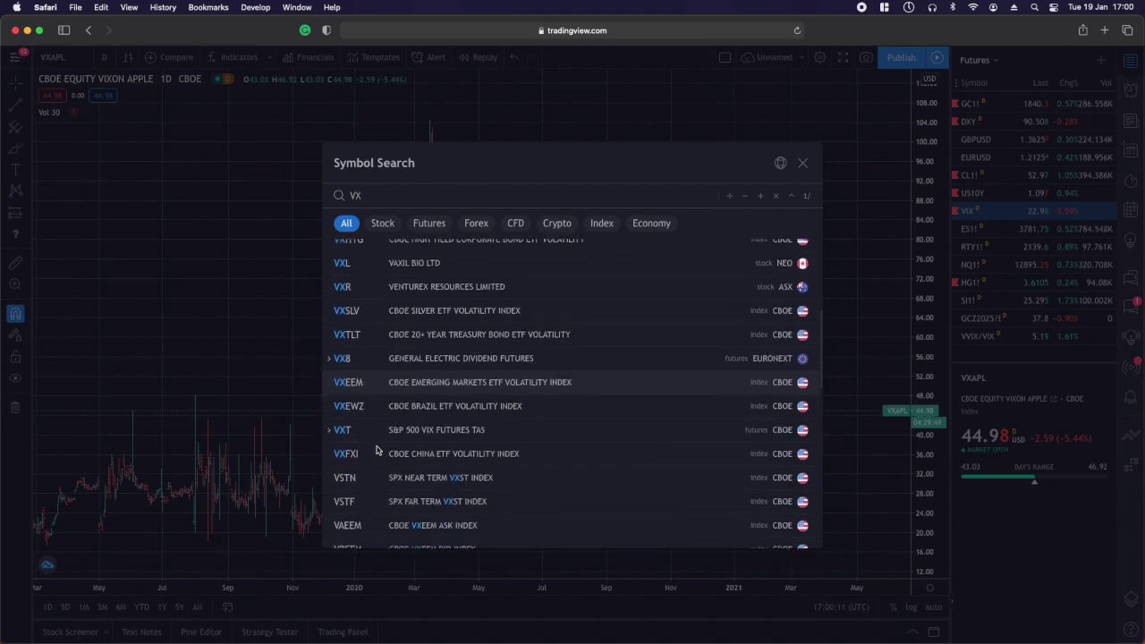
{"action": "scroll", "coordinate": [378, 427], "scroll_direction": "down", "scroll_amount": 5}
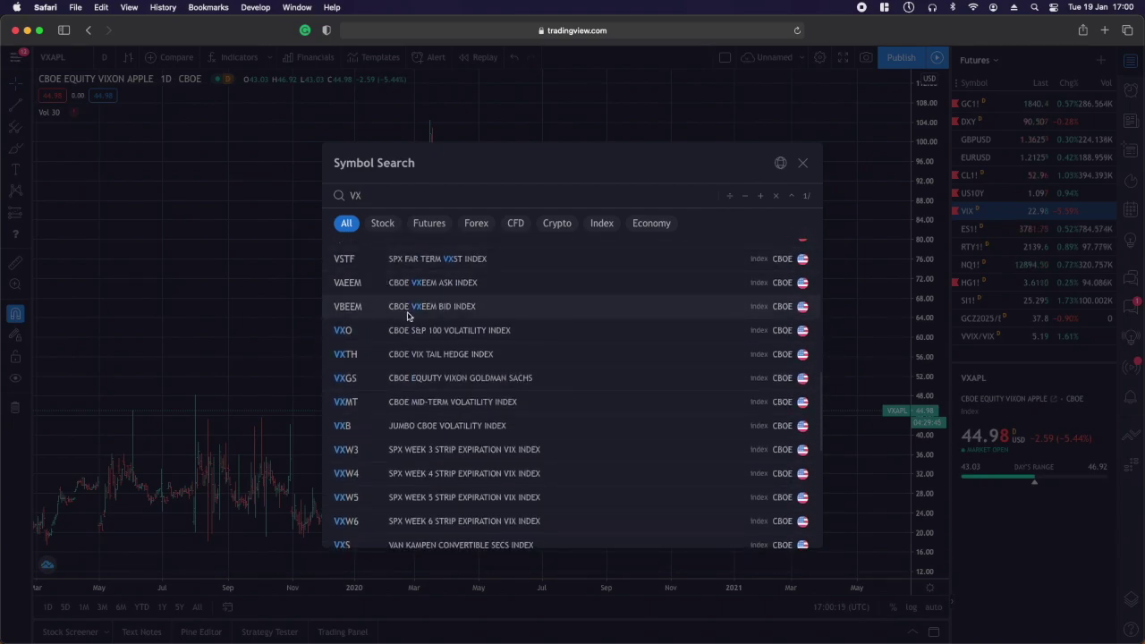
{"action": "scroll", "coordinate": [362, 299], "scroll_direction": "down", "scroll_amount": 8}
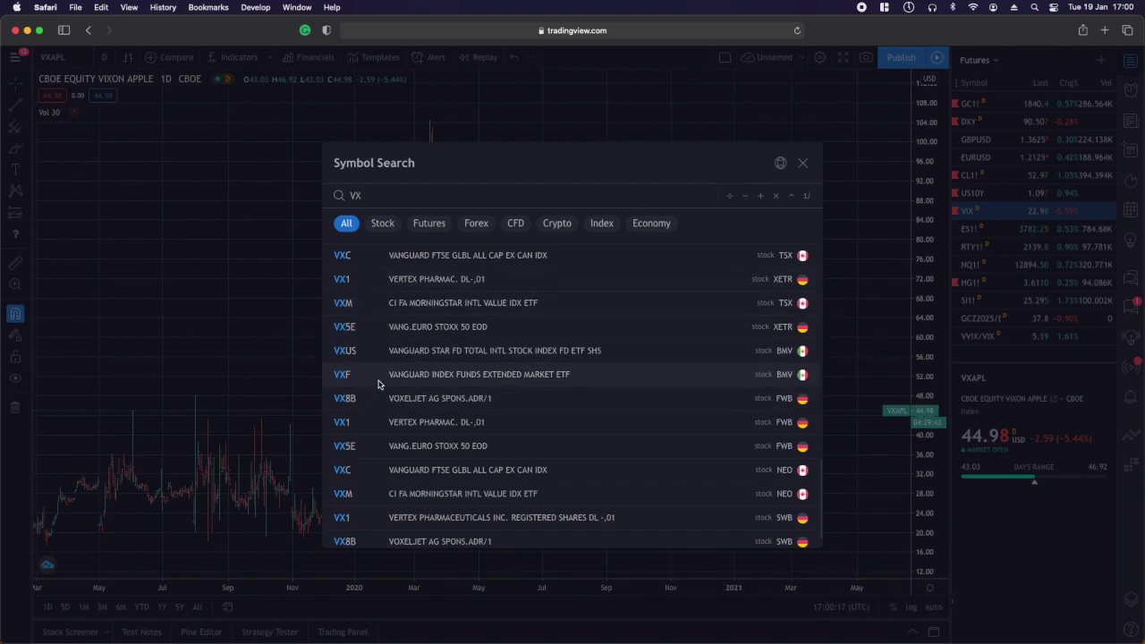
{"action": "scroll", "coordinate": [387, 366], "scroll_direction": "down", "scroll_amount": 1}
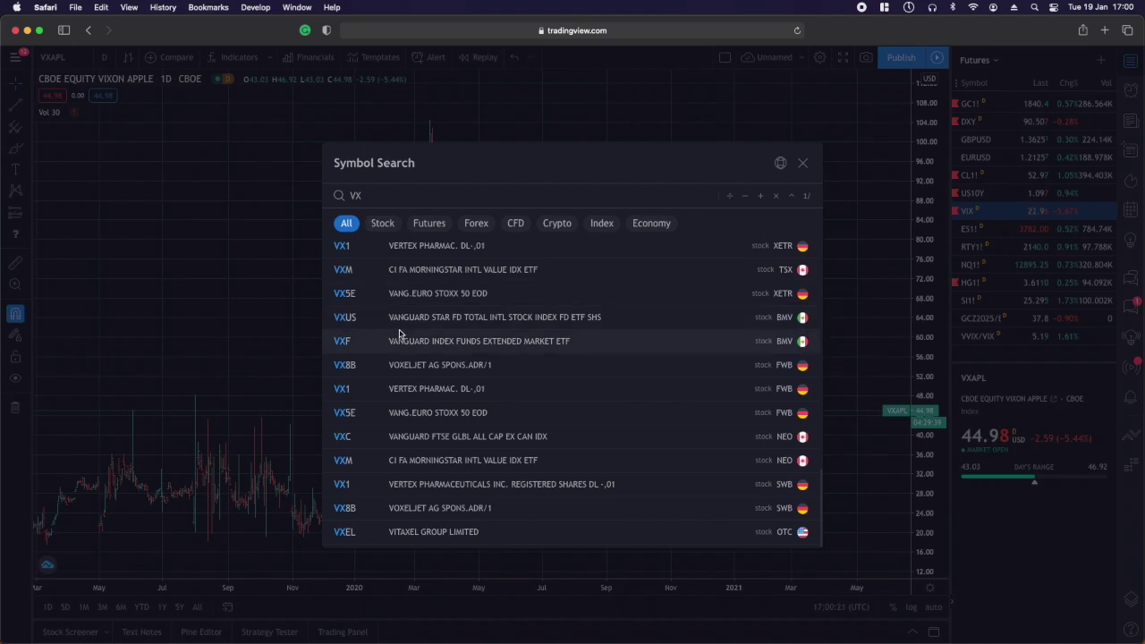
{"action": "scroll", "coordinate": [385, 332], "scroll_direction": "up", "scroll_amount": 3}
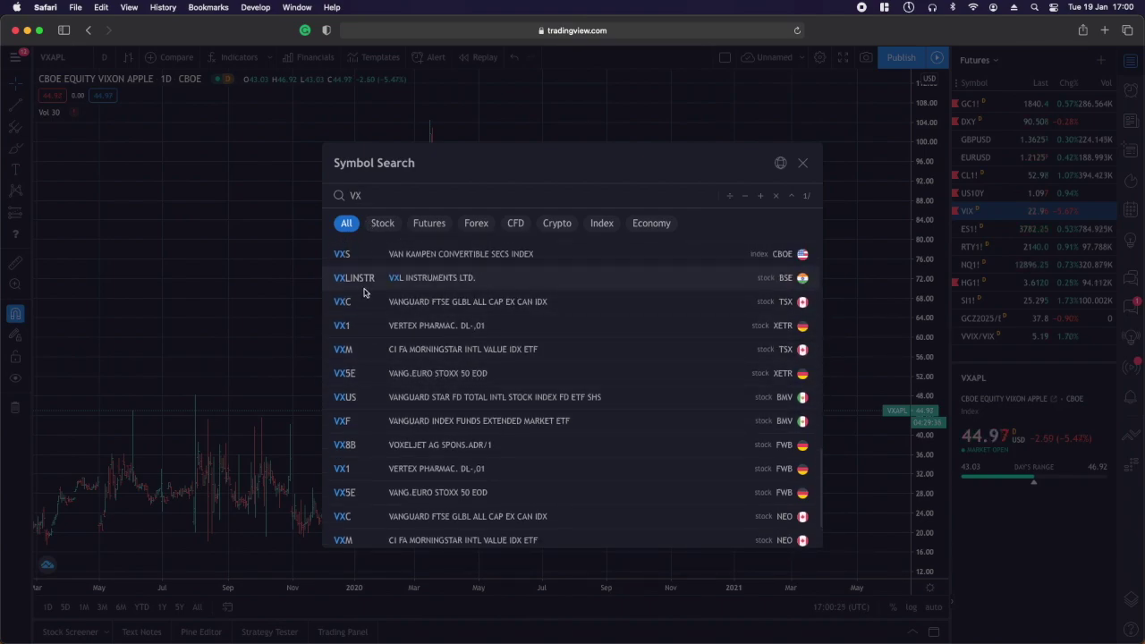
{"action": "left_click", "coordinate": [279, 268]}
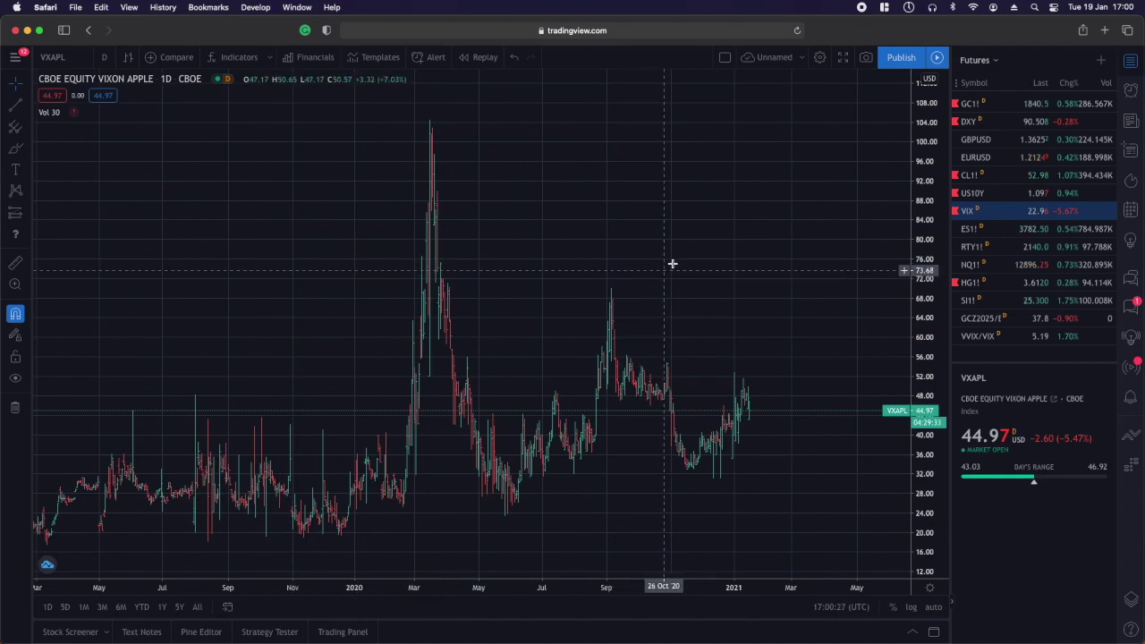
{"action": "scroll", "coordinate": [653, 224], "scroll_direction": "up", "scroll_amount": 2}
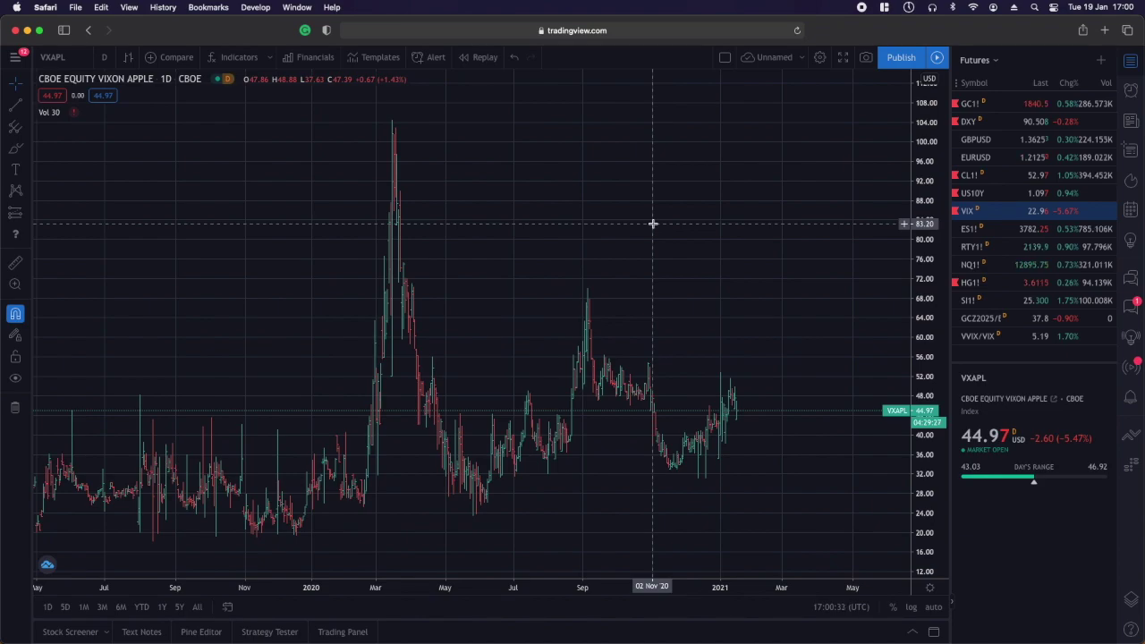
- Select US10Y in the watchlist and zoom into Mar 2020–Feb 2021
{"action": "key", "text": "Up"}
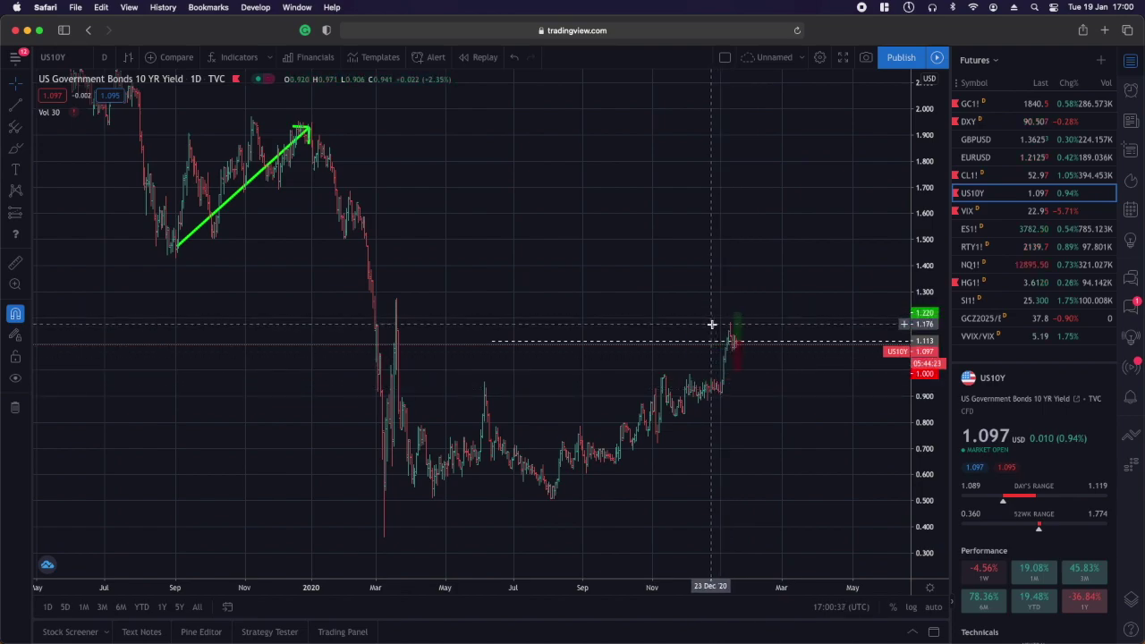
{"action": "scroll", "coordinate": [786, 448], "scroll_direction": "up", "scroll_amount": 2}
{"action": "scroll", "coordinate": [786, 448], "scroll_direction": "up", "scroll_amount": 3}
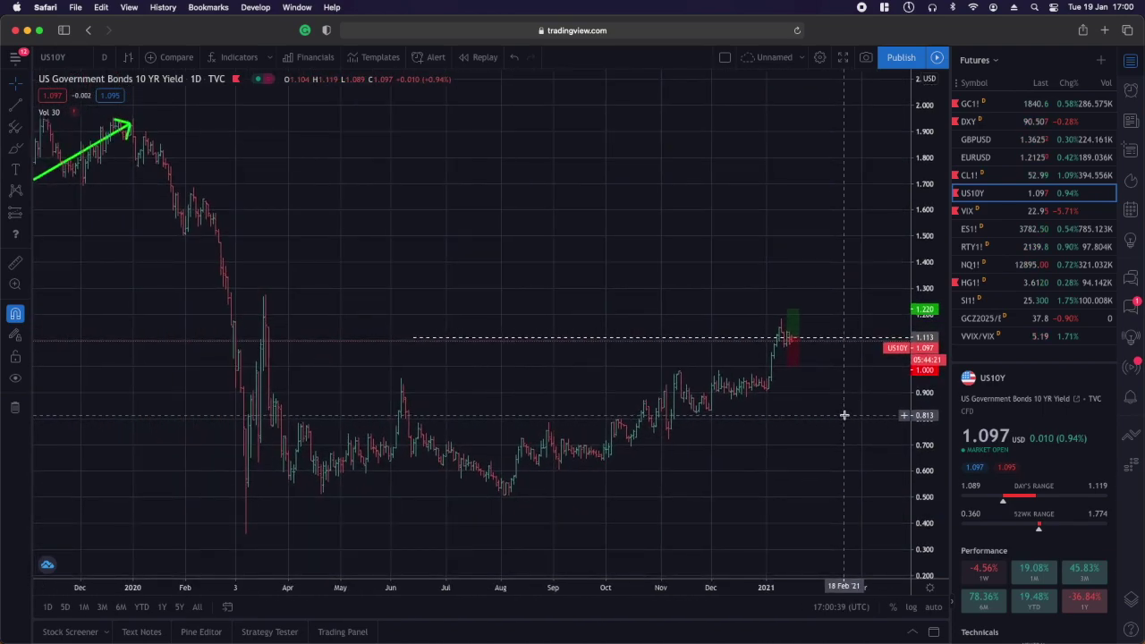
{"action": "scroll", "coordinate": [843, 414], "scroll_direction": "up", "scroll_amount": 2}
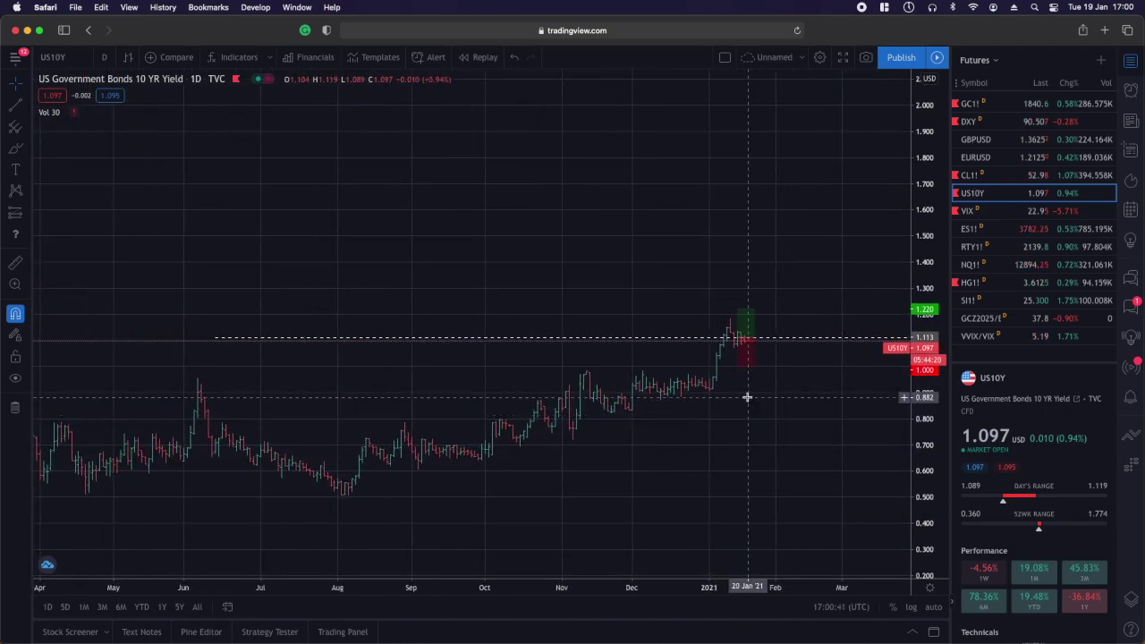